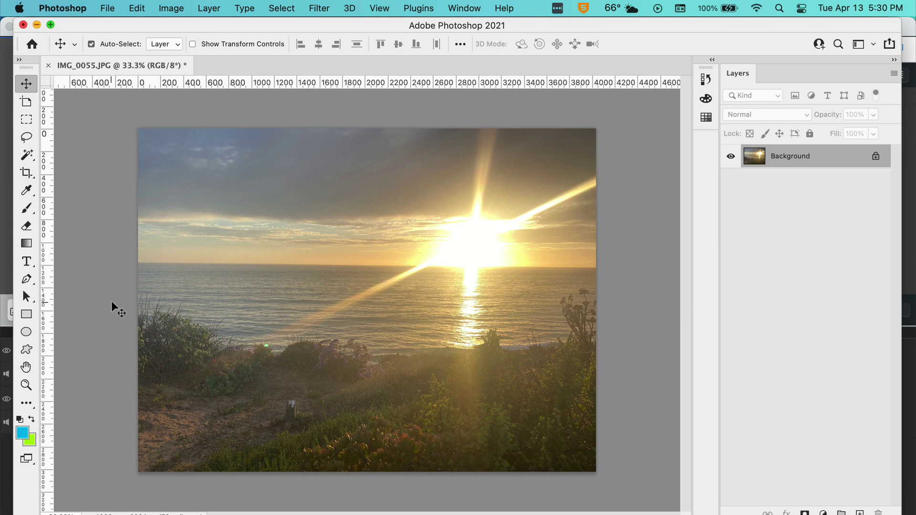
- Show the image's width in pixels in Image Size, then confirm
{"action": "left_click", "coordinate": [173, 8]}
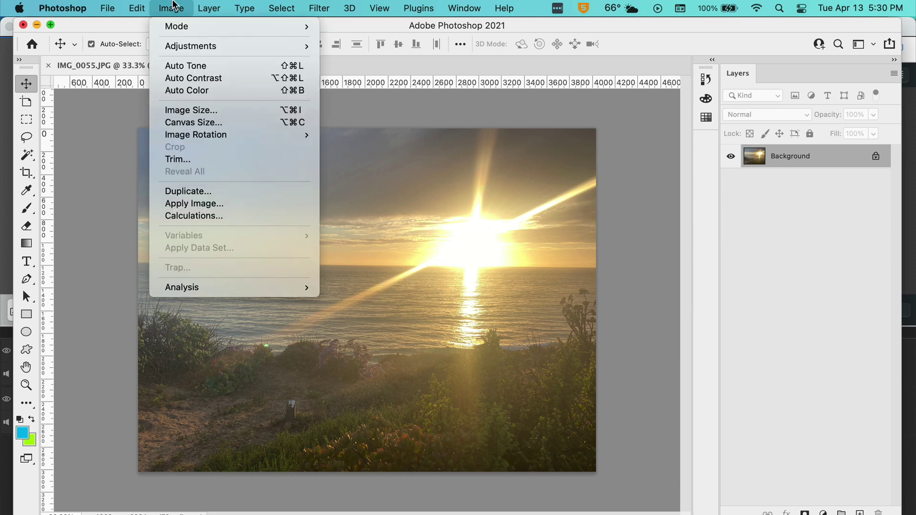
{"action": "left_click", "coordinate": [181, 112]}
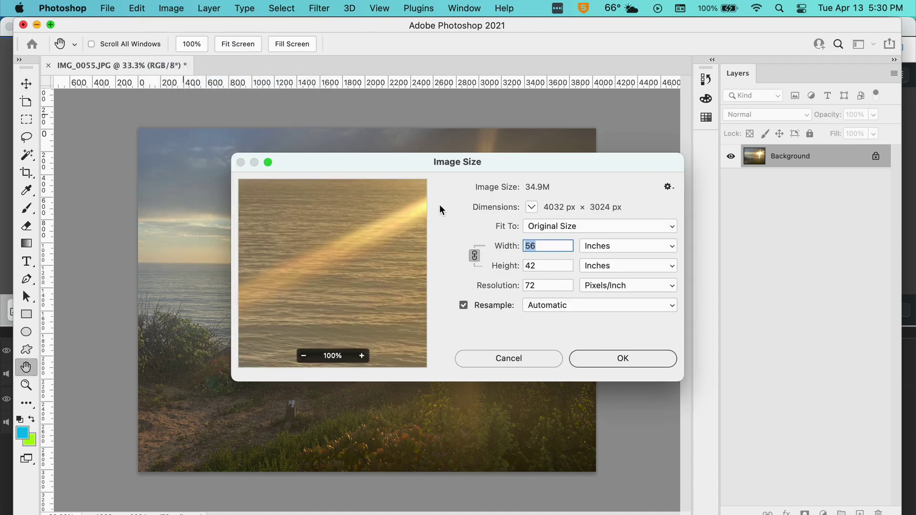
{"action": "left_click", "coordinate": [617, 248]}
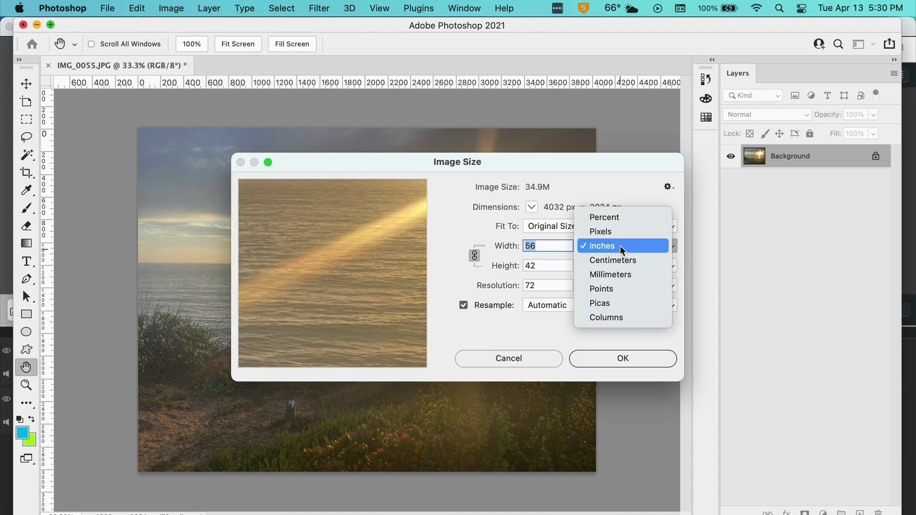
{"action": "left_click", "coordinate": [623, 239]}
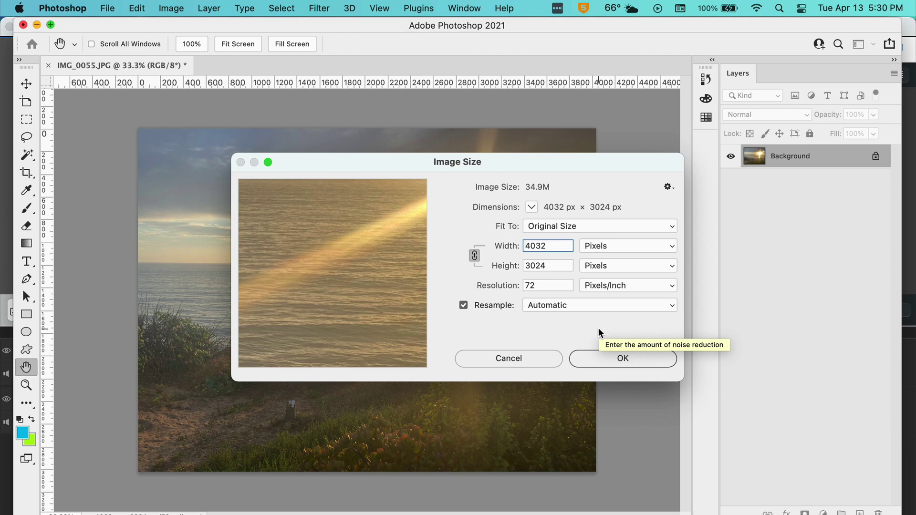
{"action": "left_click", "coordinate": [602, 365]}
{"action": "key", "text": "v"}
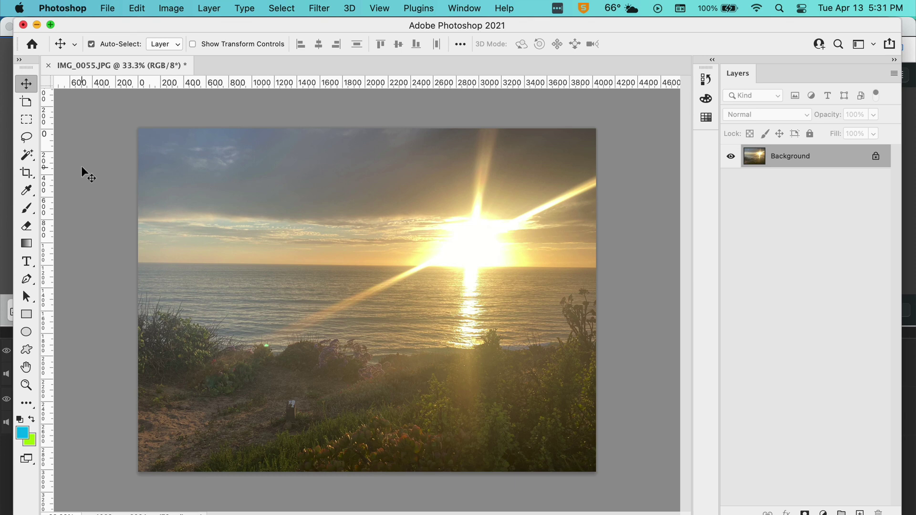
- Set up a Save for Web export as JPEG at 1000 × 750 px and proceed to save
{"action": "left_click", "coordinate": [104, 8]}
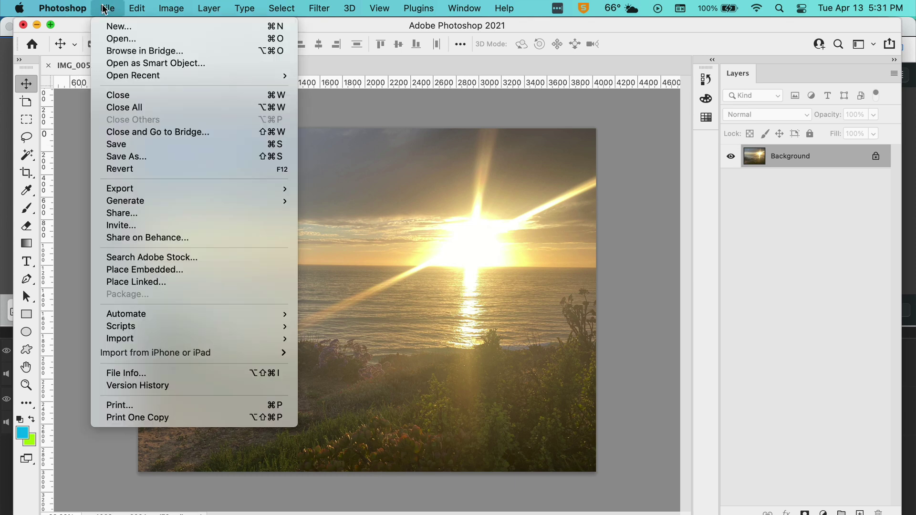
{"action": "mouse_move", "coordinate": [121, 196]}
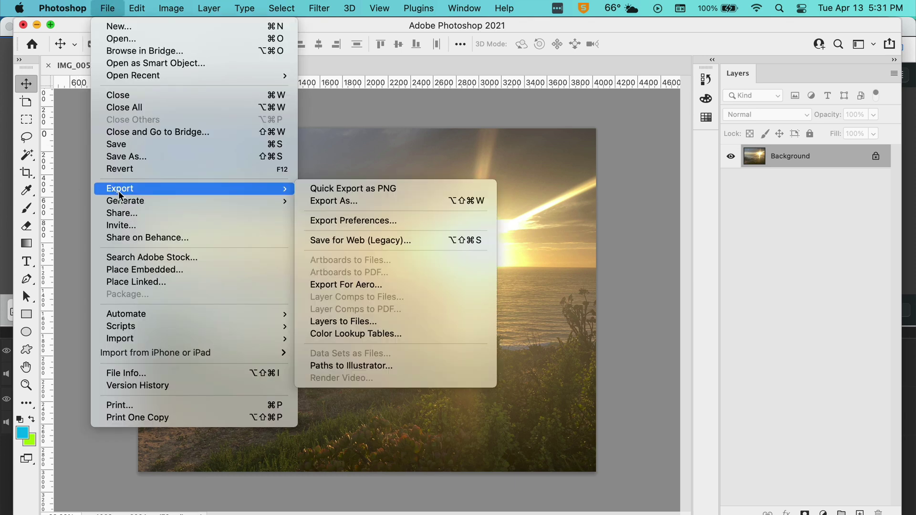
{"action": "left_click", "coordinate": [389, 242]}
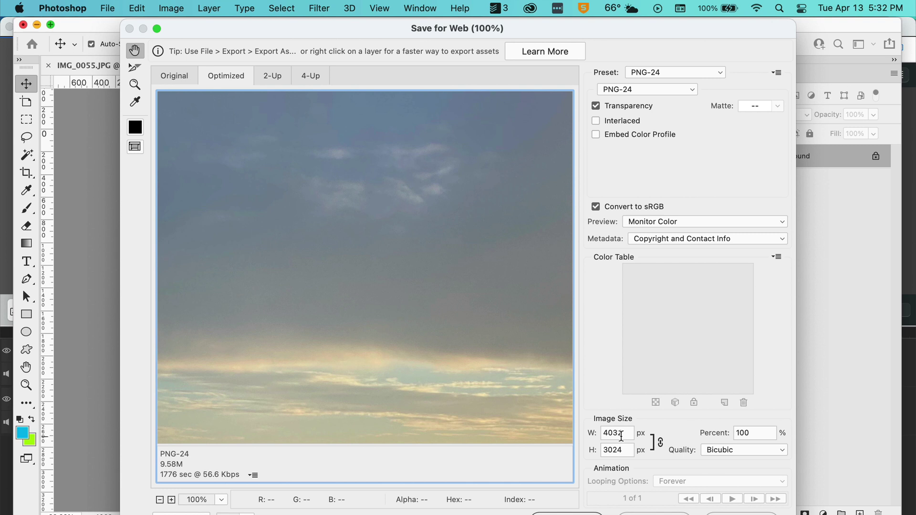
{"action": "left_click", "coordinate": [620, 434]}
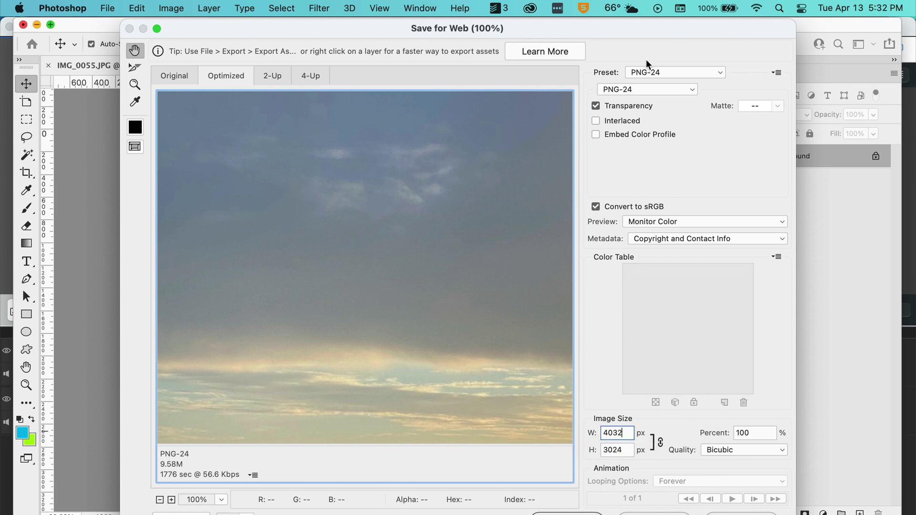
{"action": "left_click", "coordinate": [632, 95]}
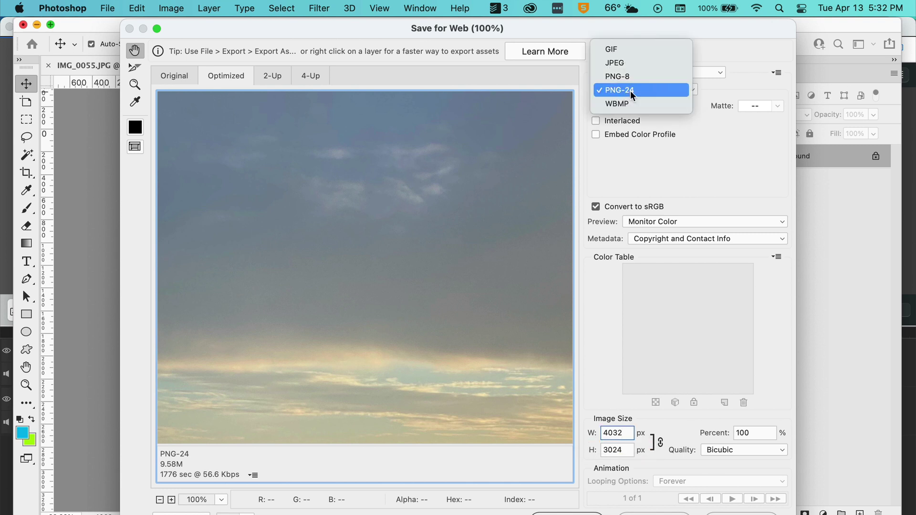
{"action": "left_click", "coordinate": [630, 63]}
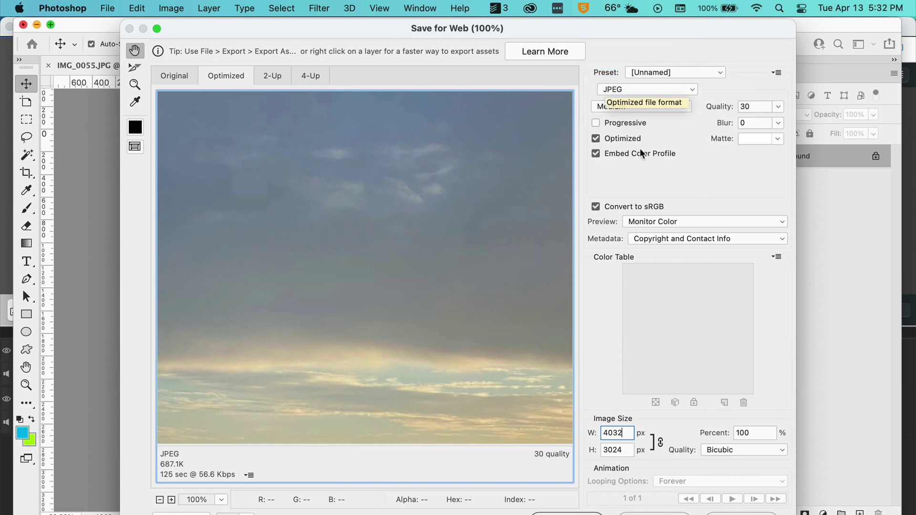
{"action": "double_click", "coordinate": [623, 434]}
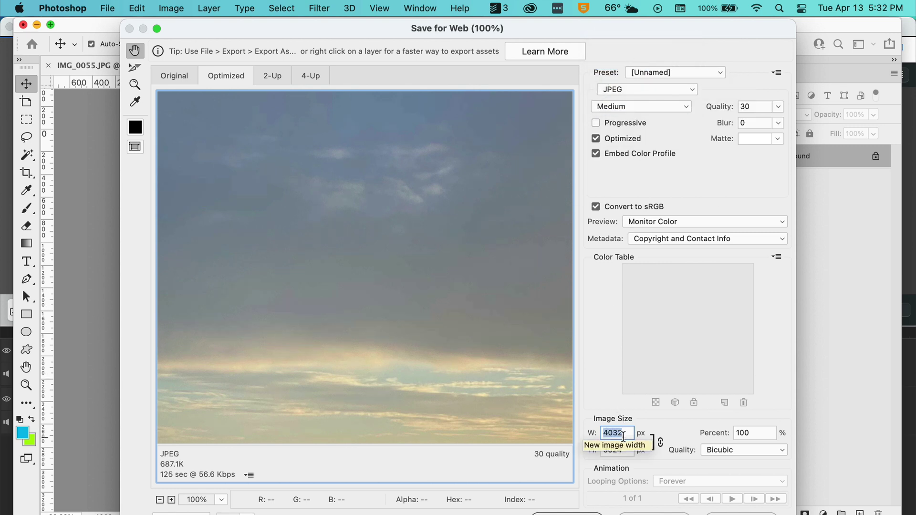
{"action": "type", "text": "1000"}
{"action": "key", "text": "Tab"}
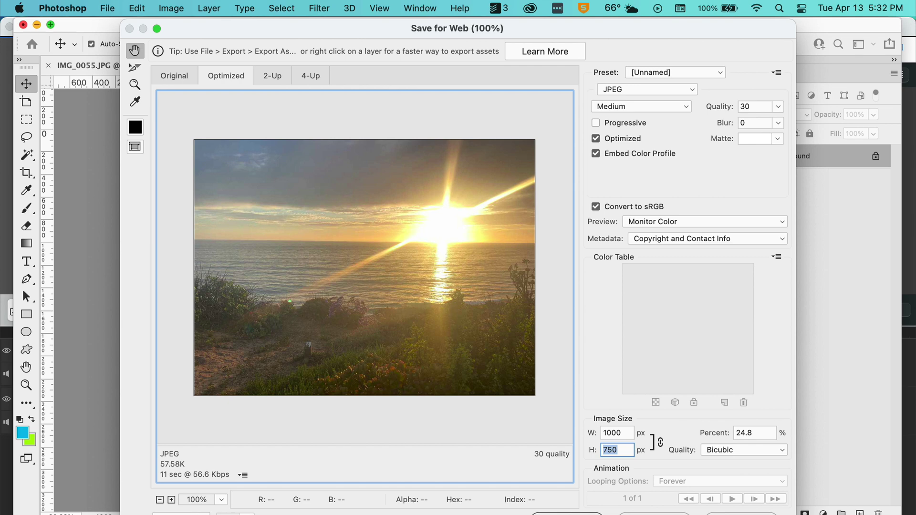
{"action": "left_click", "coordinate": [567, 513]}
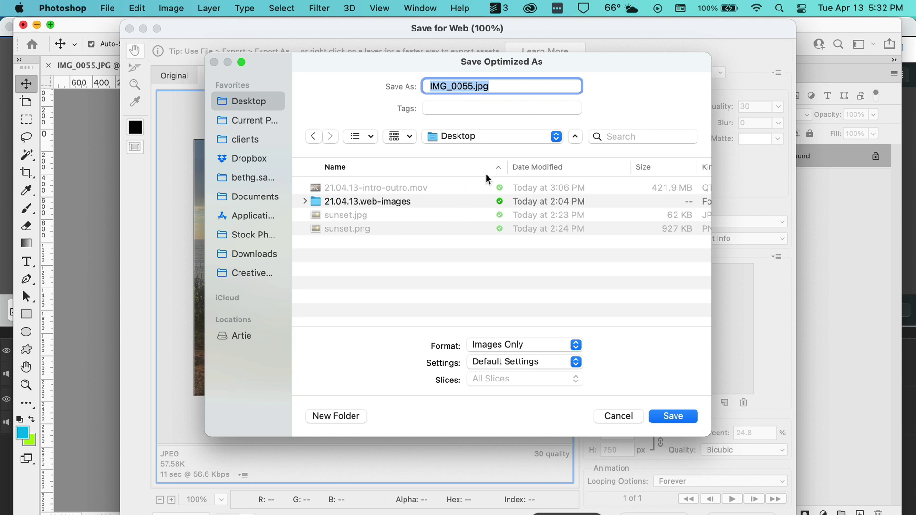
- Save the web JPEG to the Desktop as 'sunset -2.jpg', then switch to Canva in Firefox
{"action": "type", "text": "sunset "}
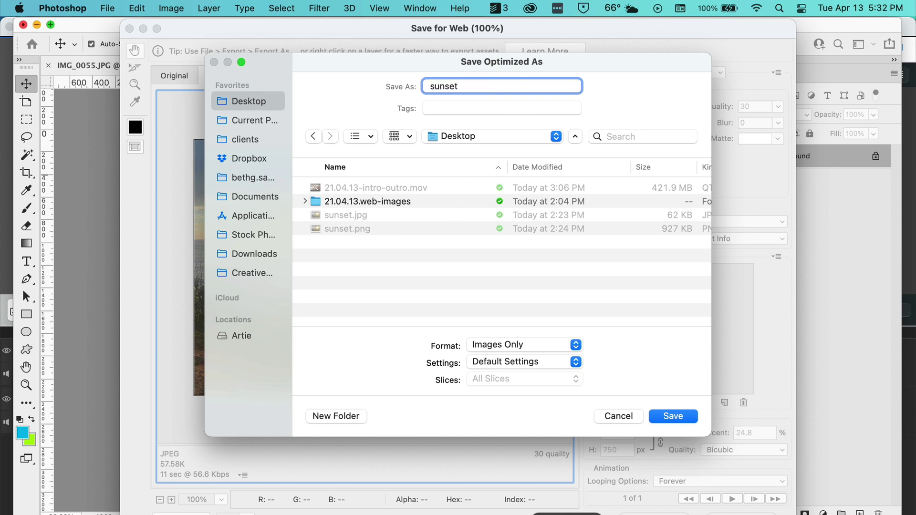
{"action": "type", "text": "-2.jpg"}
{"action": "key", "text": "Return"}
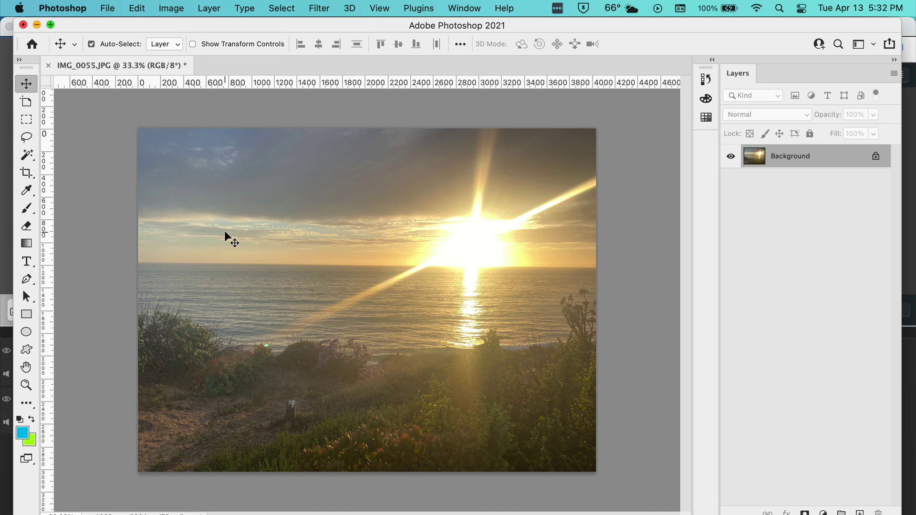
{"action": "key", "text": "shift+alt+super+s"}
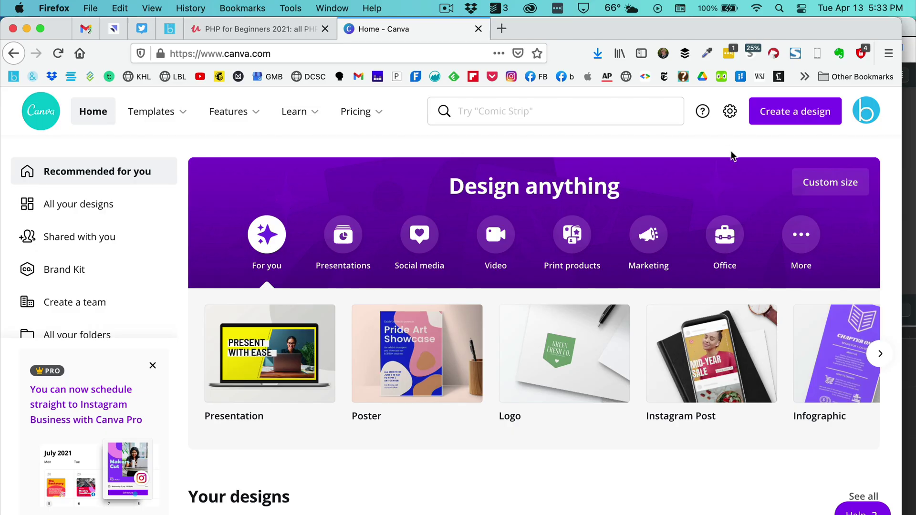
- Create a blank custom-size Canva design of 1000 × 750 px
{"action": "left_click", "coordinate": [804, 114]}
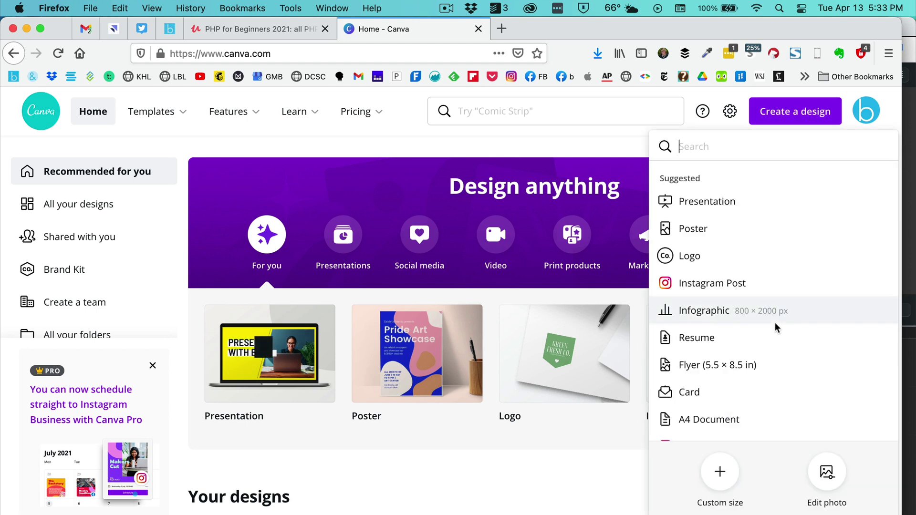
{"action": "left_click", "coordinate": [719, 481]}
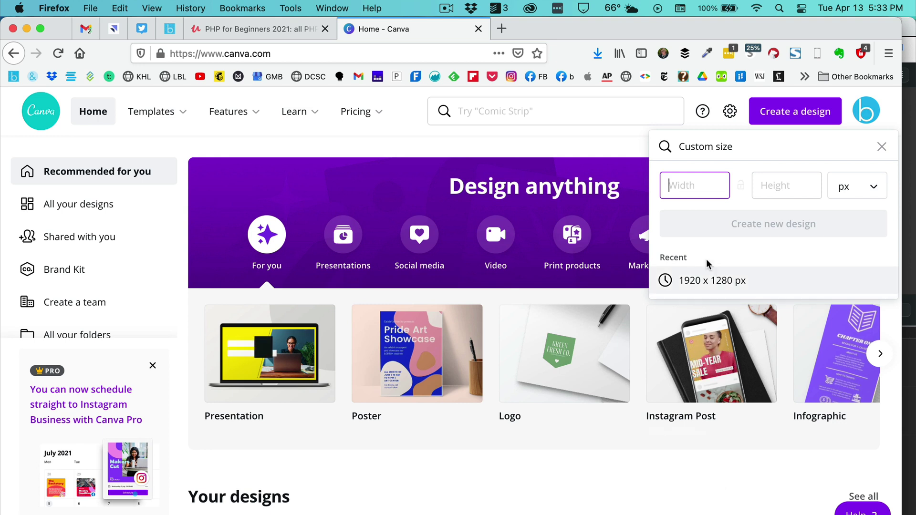
{"action": "type", "text": "1000"}
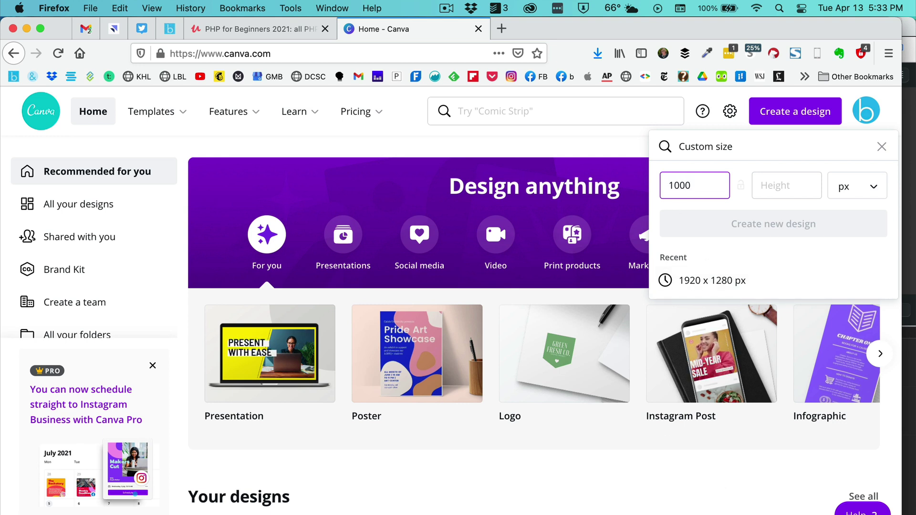
{"action": "key", "text": "Tab"}
{"action": "type", "text": "750"}
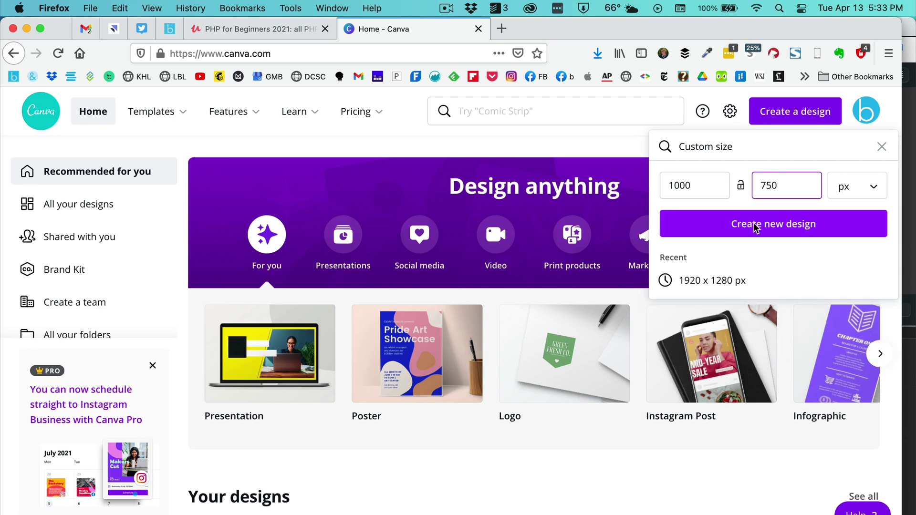
{"action": "left_click", "coordinate": [755, 224]}
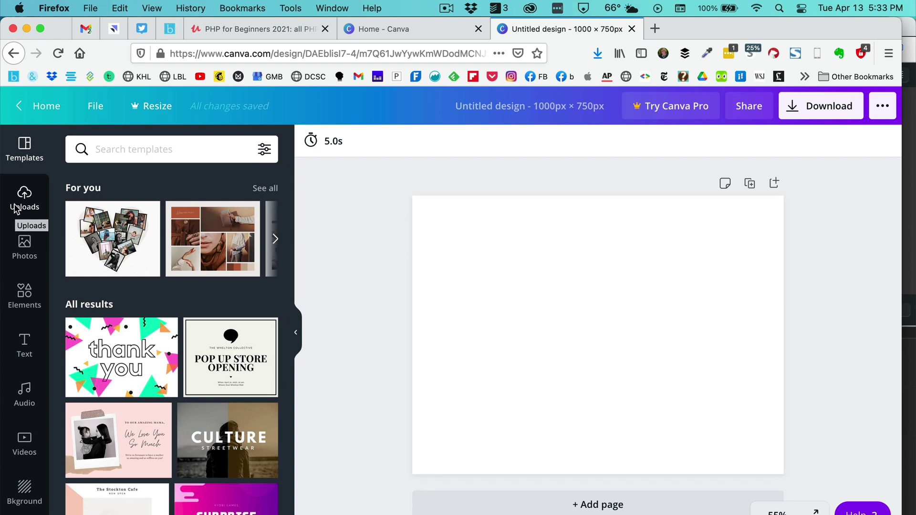
- Place the uploaded sunset photo on the page and stretch it to fill the canvas
{"action": "left_click", "coordinate": [15, 208]}
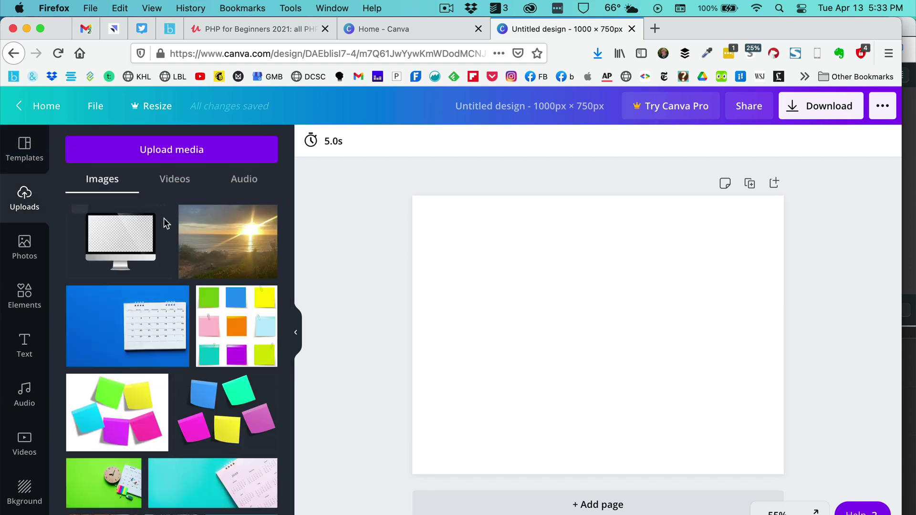
{"action": "left_click_drag", "start_coordinate": [217, 248], "coordinate": [465, 243]}
{"action": "left_click_drag", "start_coordinate": [570, 294], "coordinate": [565, 302]}
{"action": "left_click_drag", "start_coordinate": [689, 405], "coordinate": [789, 470]}
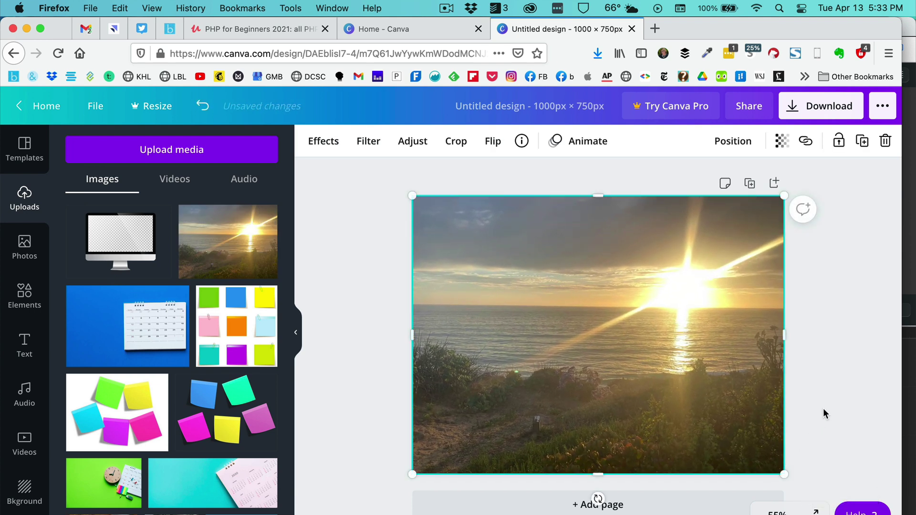
{"action": "left_click", "coordinate": [823, 409]}
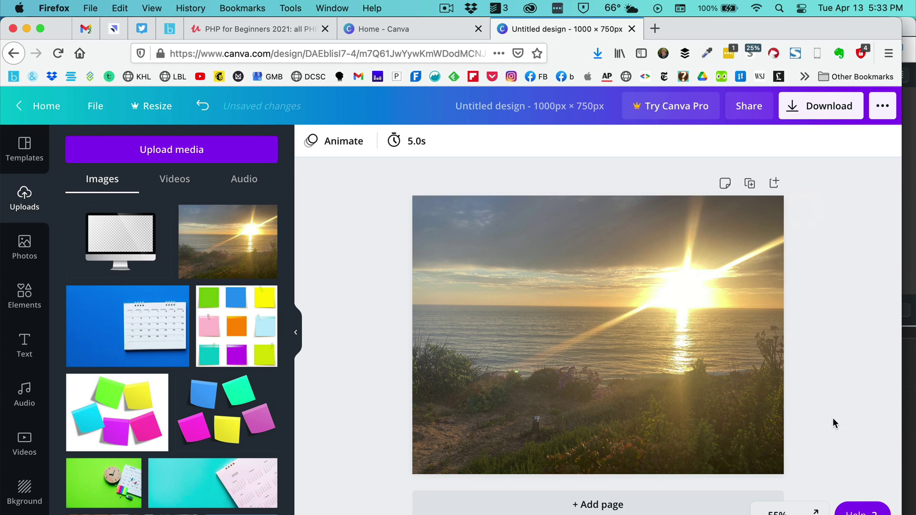
- Choose JPG as the download file type
{"action": "left_click", "coordinate": [794, 110]}
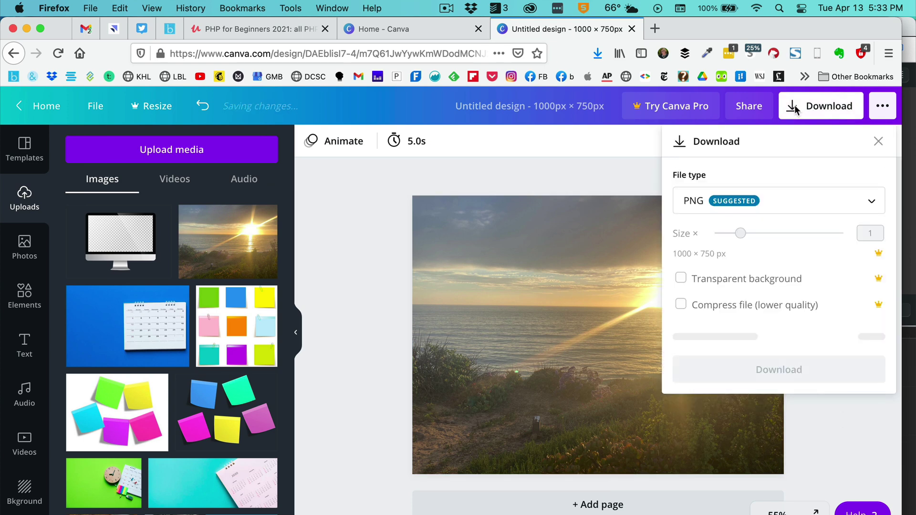
{"action": "left_click", "coordinate": [871, 201]}
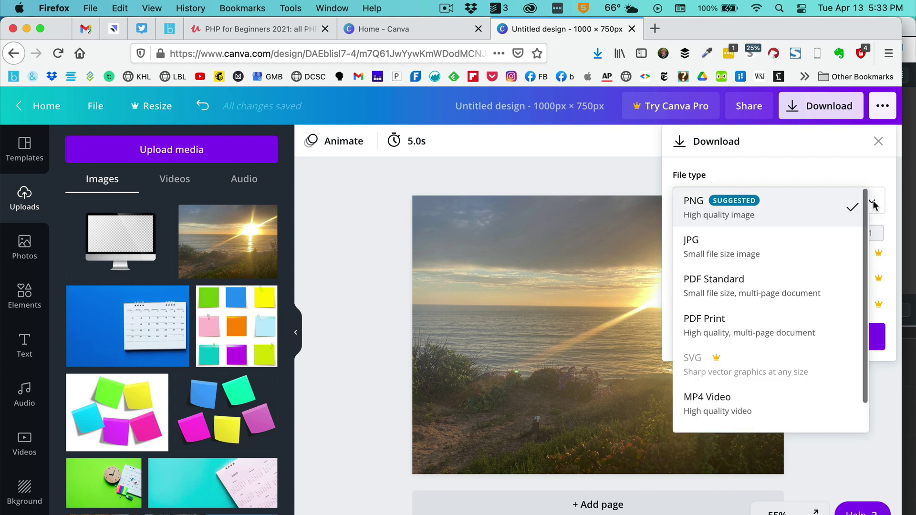
{"action": "left_click", "coordinate": [824, 258]}
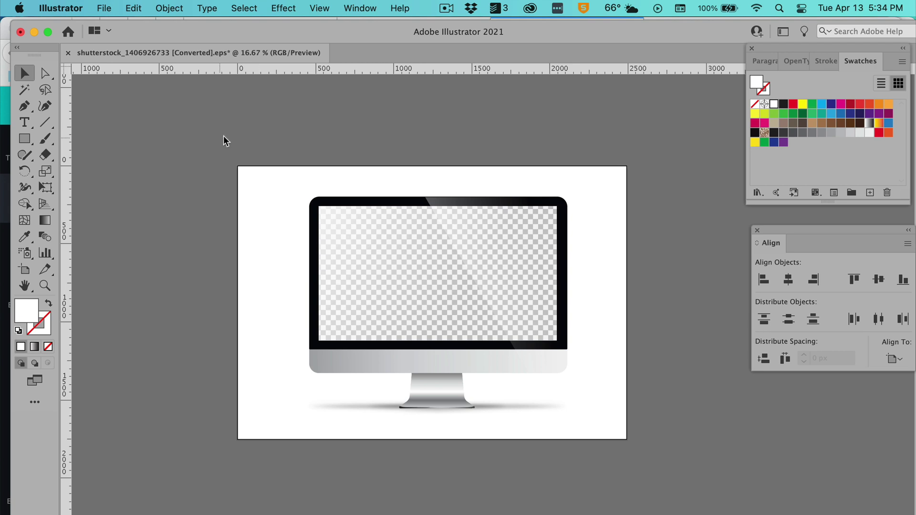
- Fill the mockup's background rectangle purple, widen it, then delete the rectangle
{"action": "left_click", "coordinate": [252, 167]}
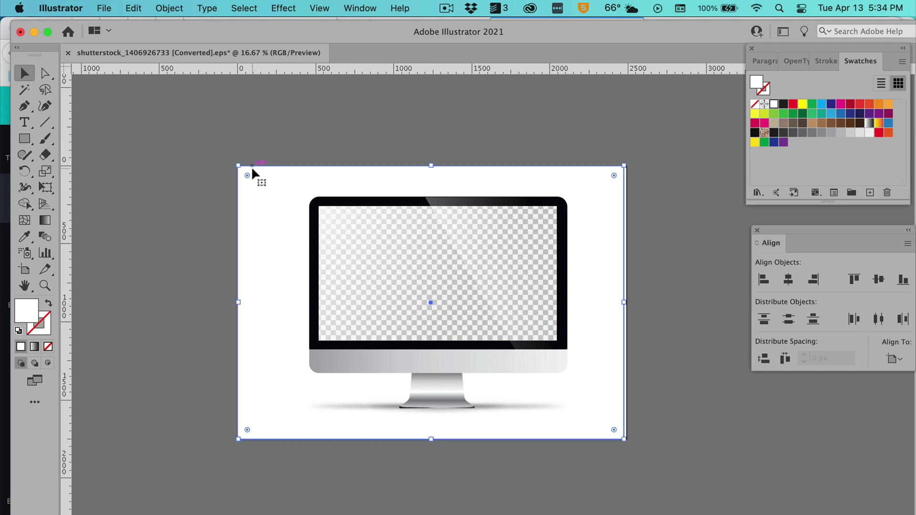
{"action": "left_click", "coordinate": [783, 143]}
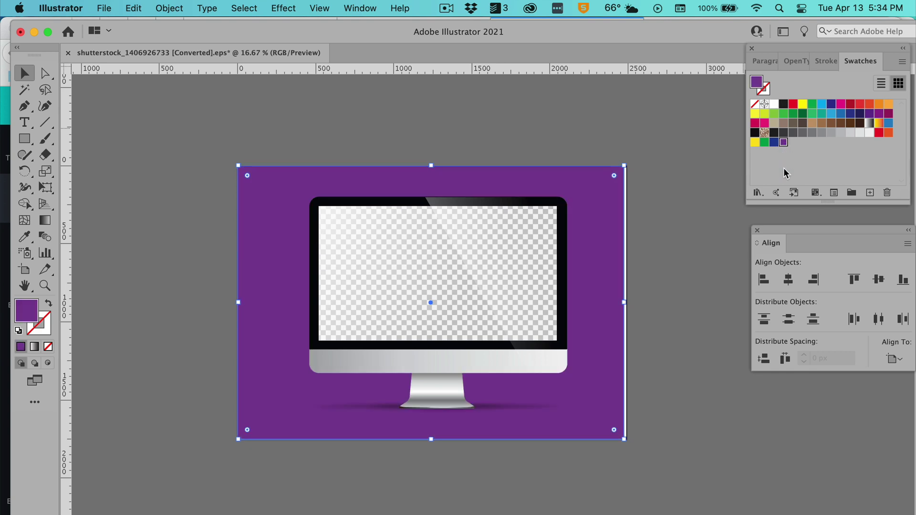
{"action": "left_click_drag", "start_coordinate": [624, 303], "coordinate": [631, 302]}
{"action": "left_click", "coordinate": [678, 309]}
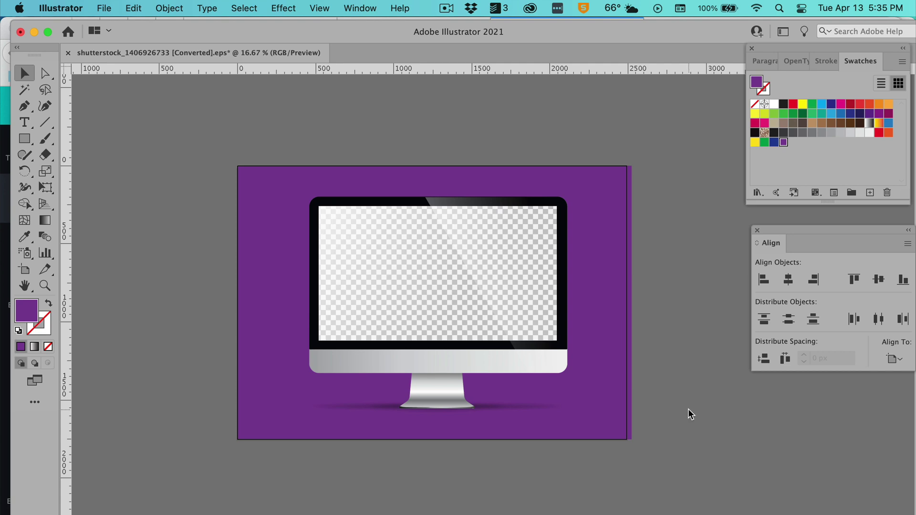
{"action": "left_click", "coordinate": [589, 189]}
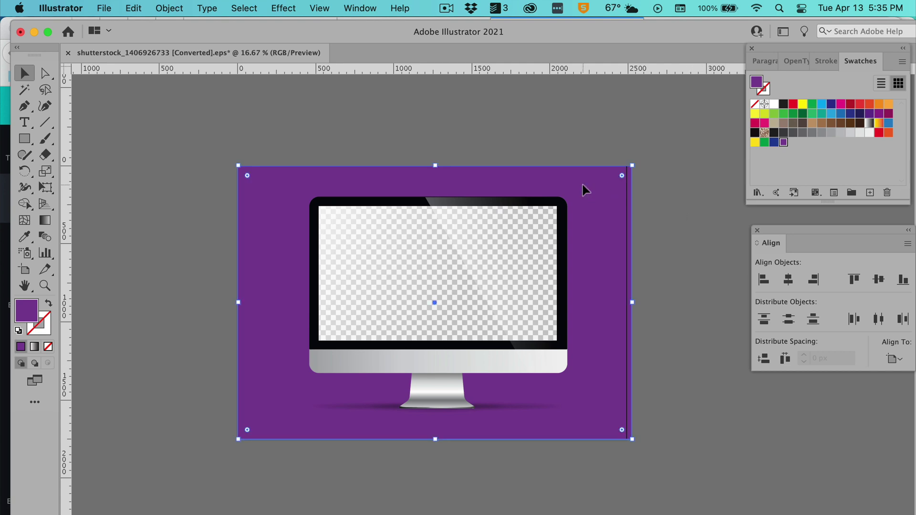
{"action": "key", "text": "Delete"}
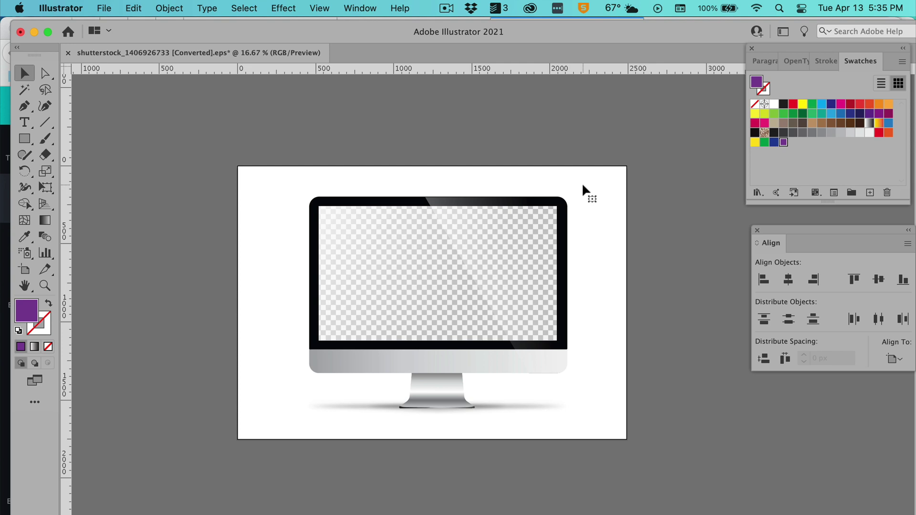
- Start a Save for Web export with width 1000 px, then cancel it with Escape
{"action": "key", "text": "alt+shift+super+s"}
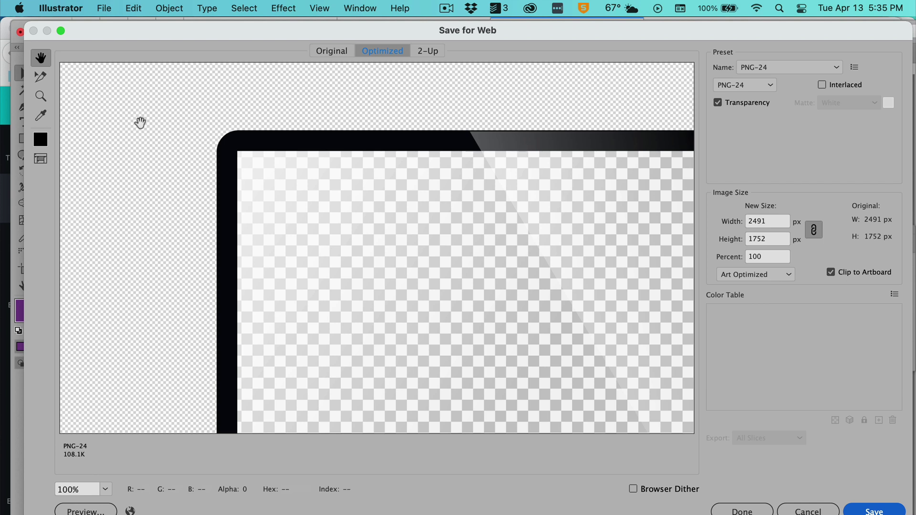
{"action": "left_click", "coordinate": [765, 222]}
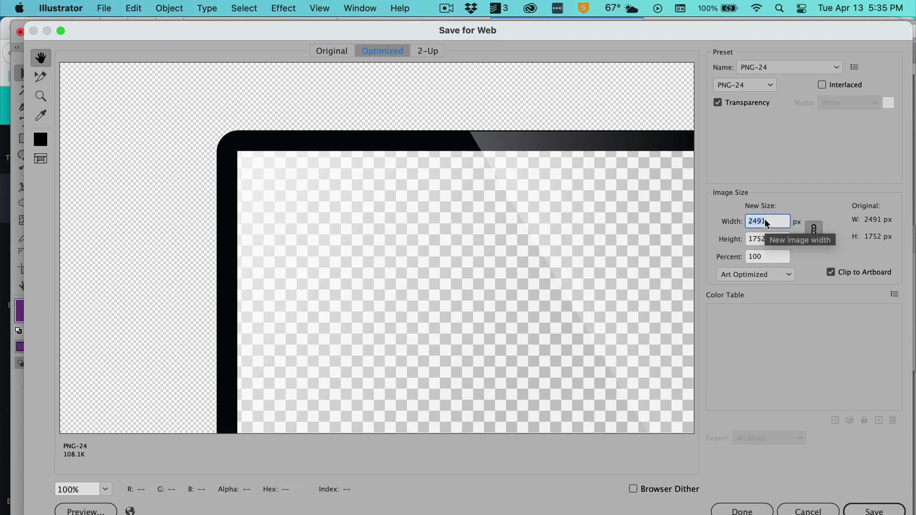
{"action": "type", "text": "1000"}
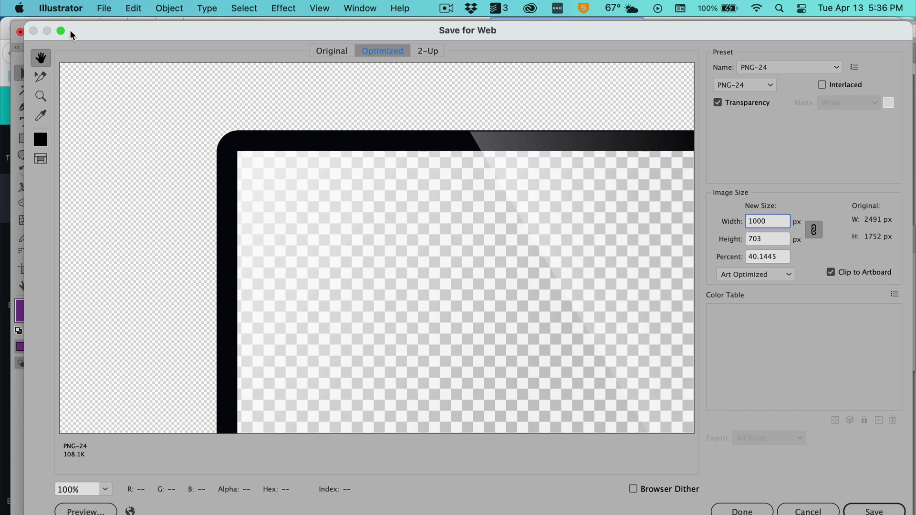
{"action": "mouse_move", "coordinate": [63, 31]}
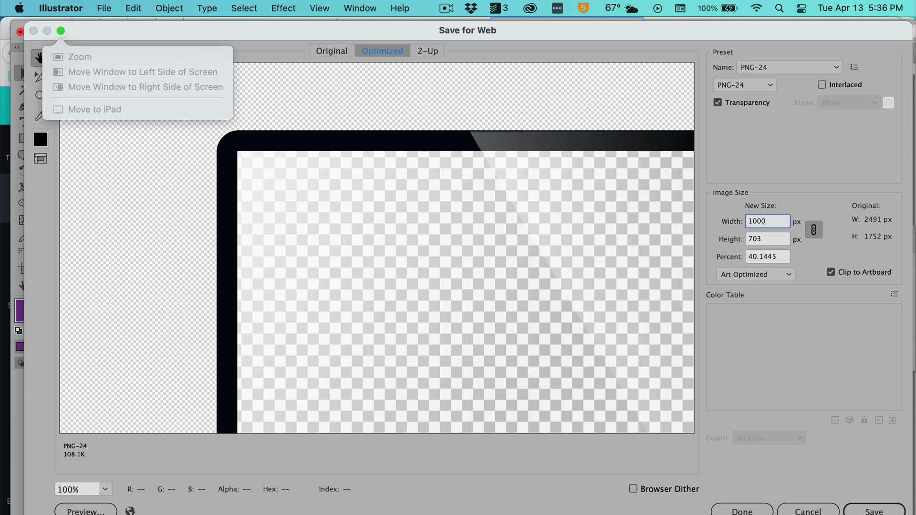
{"action": "key", "text": "Escape"}
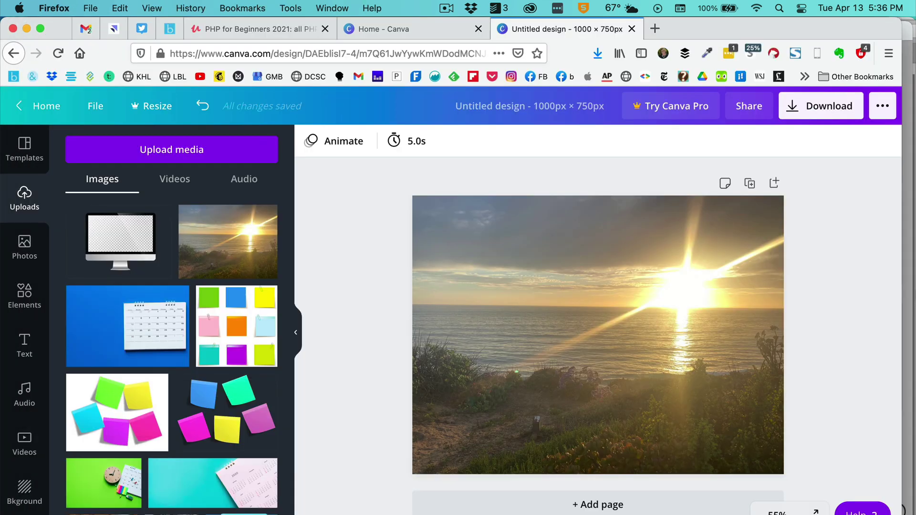
{"action": "left_click", "coordinate": [794, 113]}
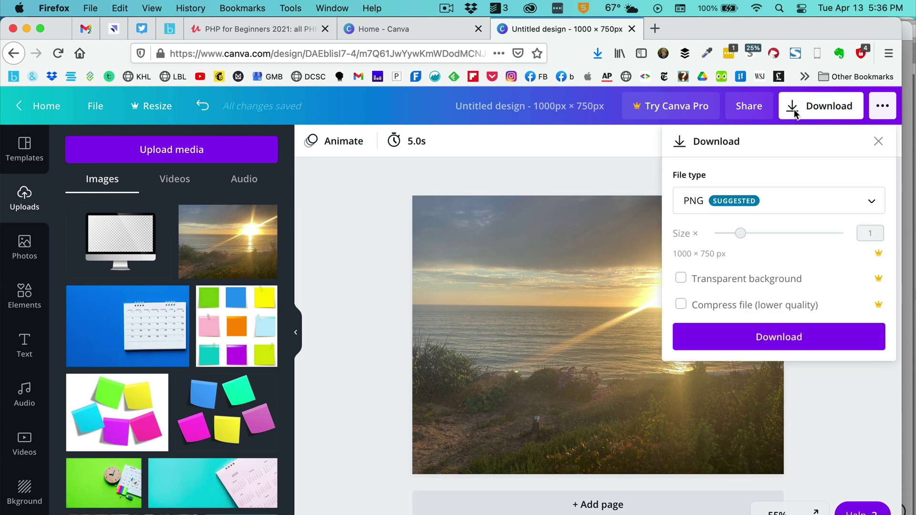
{"action": "left_click", "coordinate": [854, 207]}
{"action": "scroll", "coordinate": [774, 297], "scroll_direction": "down", "scroll_amount": 2}
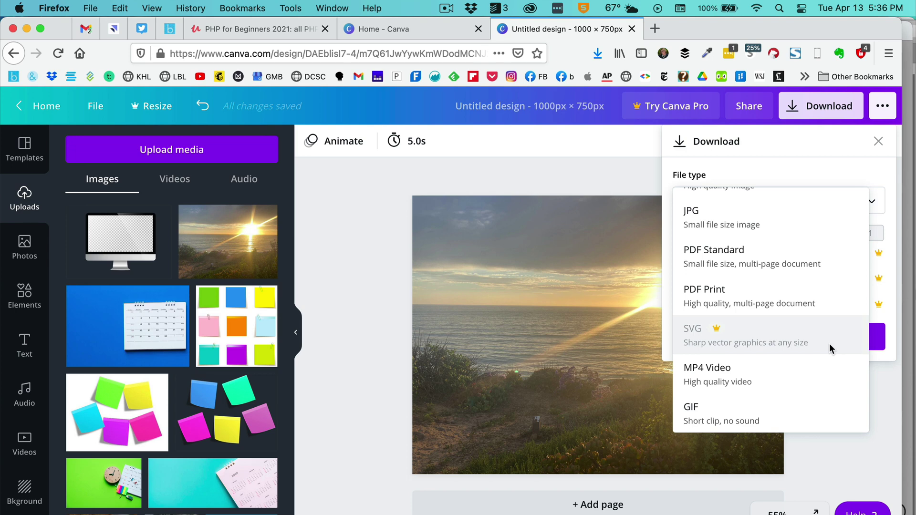
{"action": "left_click", "coordinate": [594, 143]}
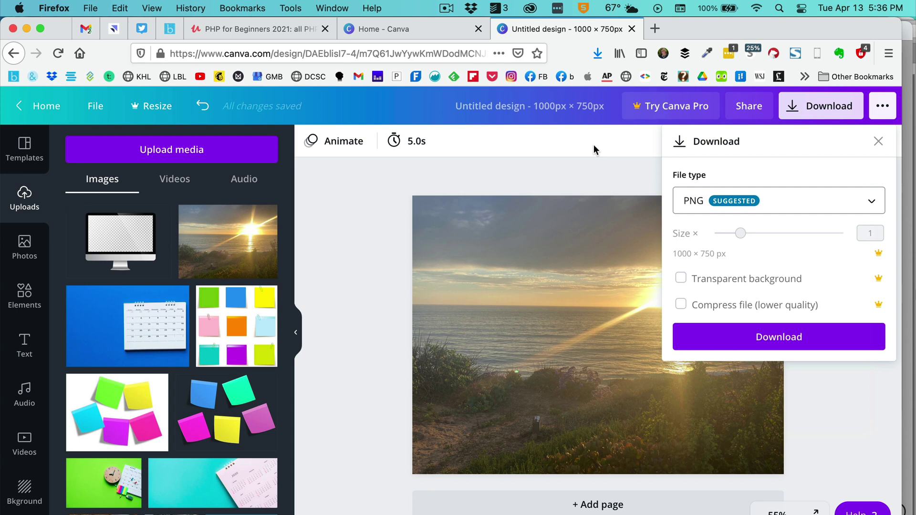
{"action": "left_click", "coordinate": [575, 151]}
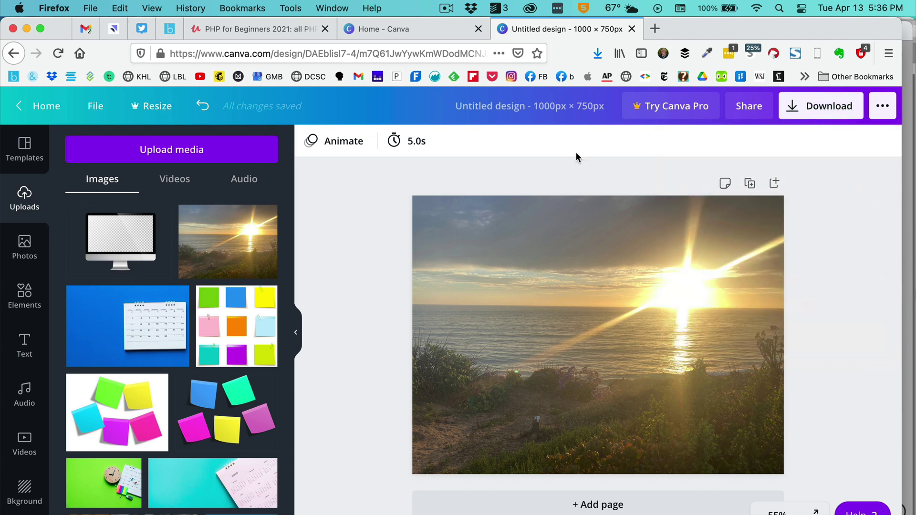